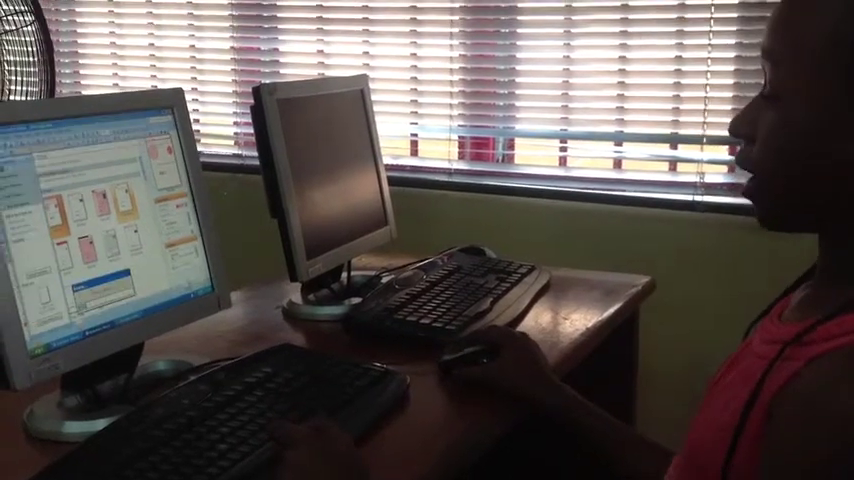
Create a new website from the selected template, bringing up the Easy Web Site Builder
key(Return)
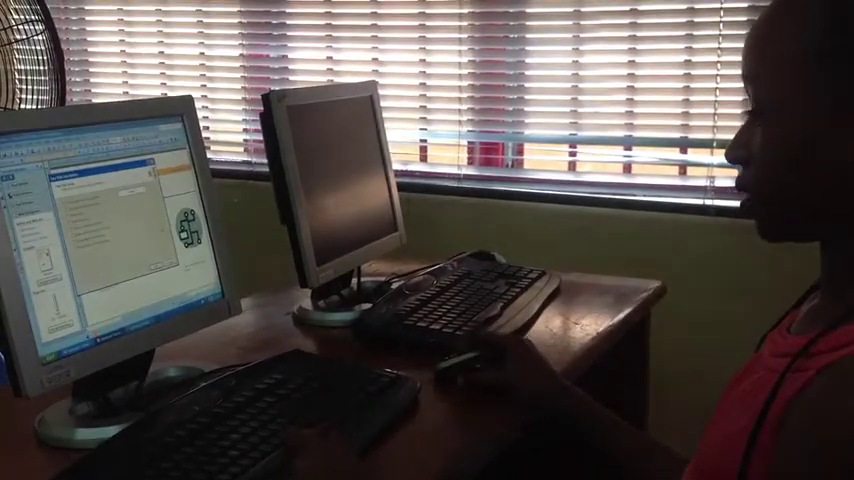